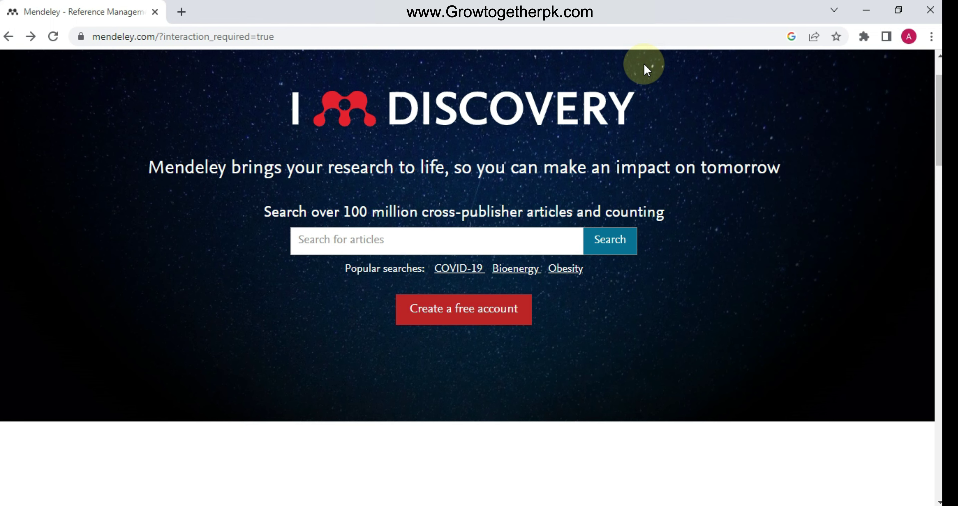
Start creating a free Elsevier account and submit an email address
{"action": "scroll", "coordinate": [331, 92], "scroll_direction": "up", "scroll_amount": 2}
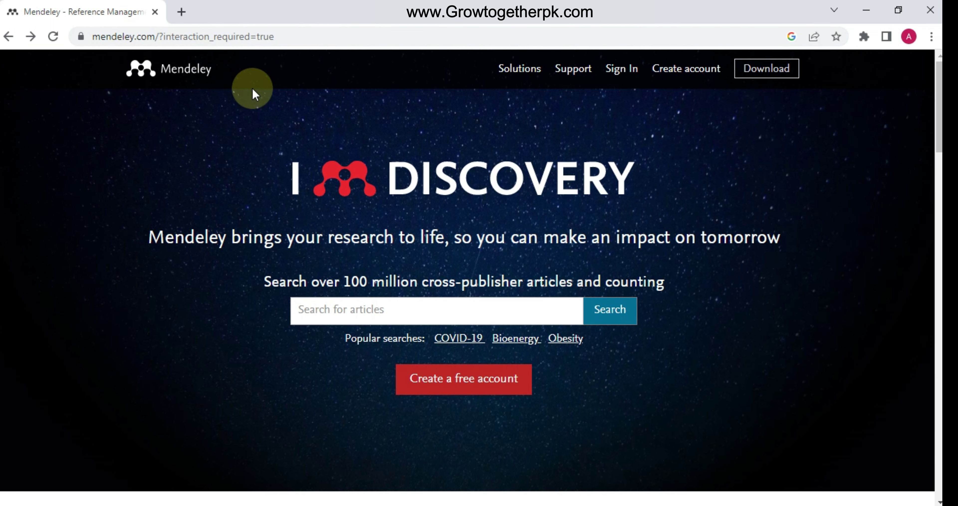
{"action": "scroll", "coordinate": [456, 186], "scroll_direction": "down", "scroll_amount": 3}
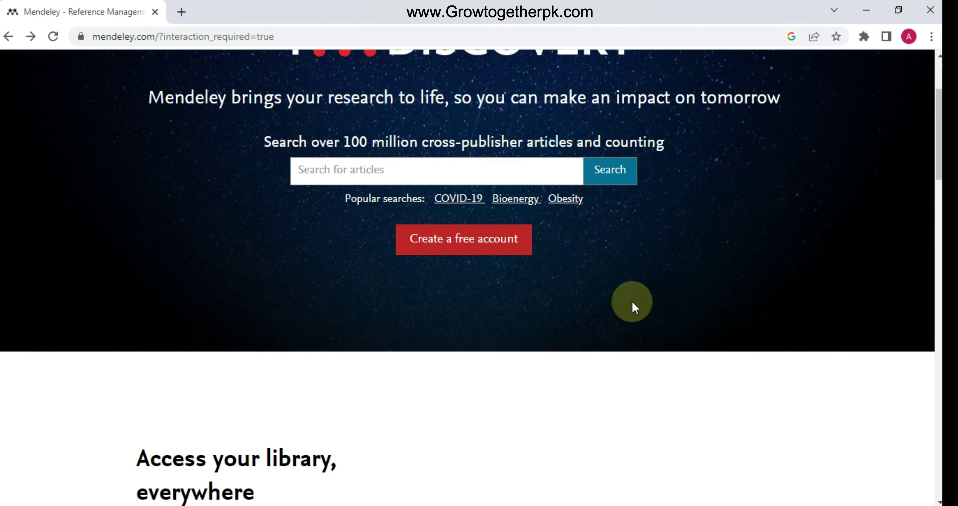
{"action": "left_click", "coordinate": [478, 253]}
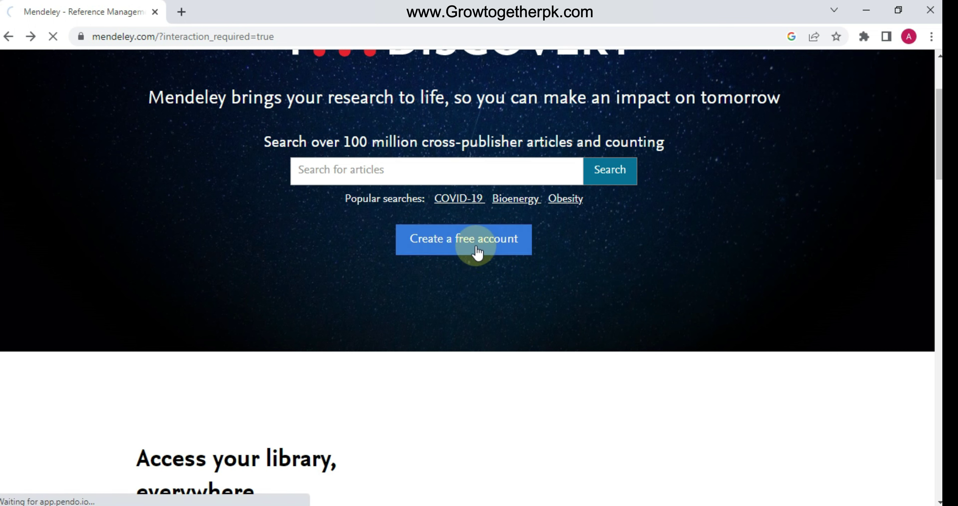
{"action": "scroll", "coordinate": [409, 208], "scroll_direction": "down", "scroll_amount": 3}
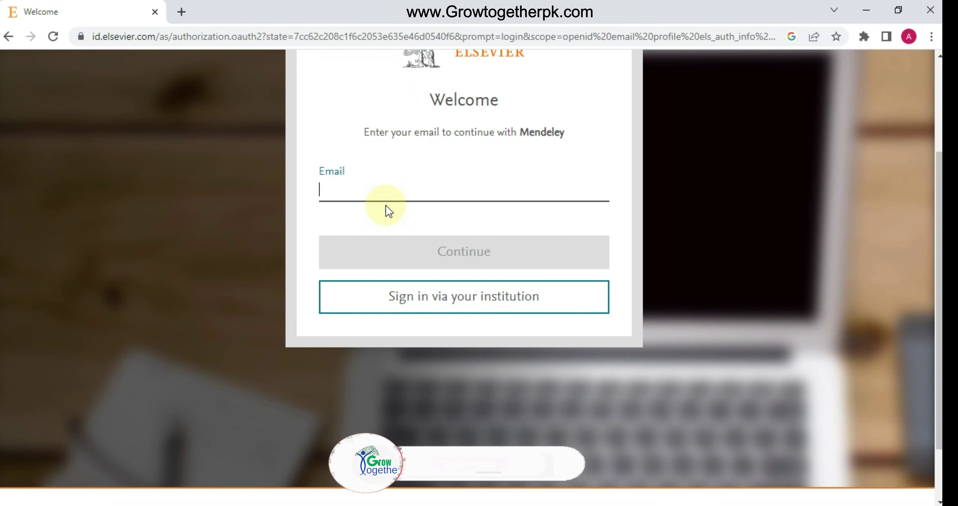
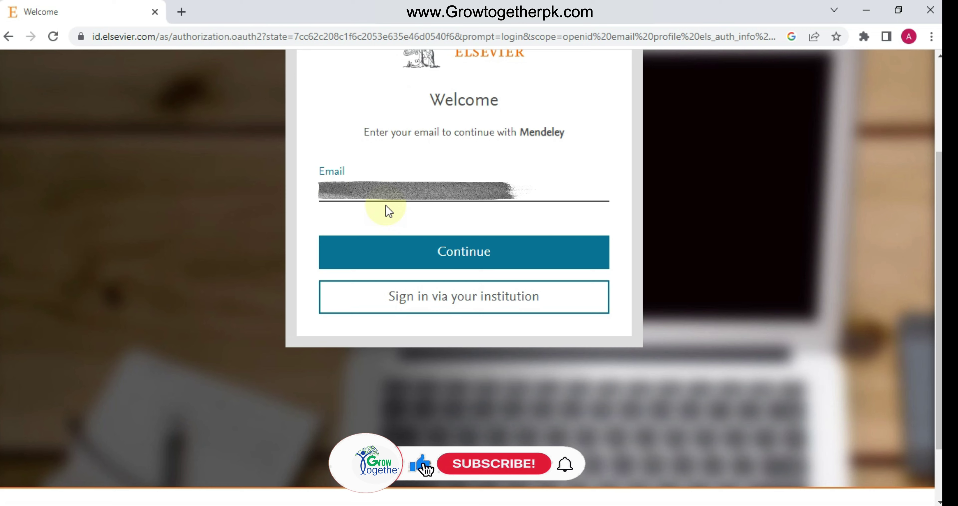
{"action": "left_click", "coordinate": [396, 253]}
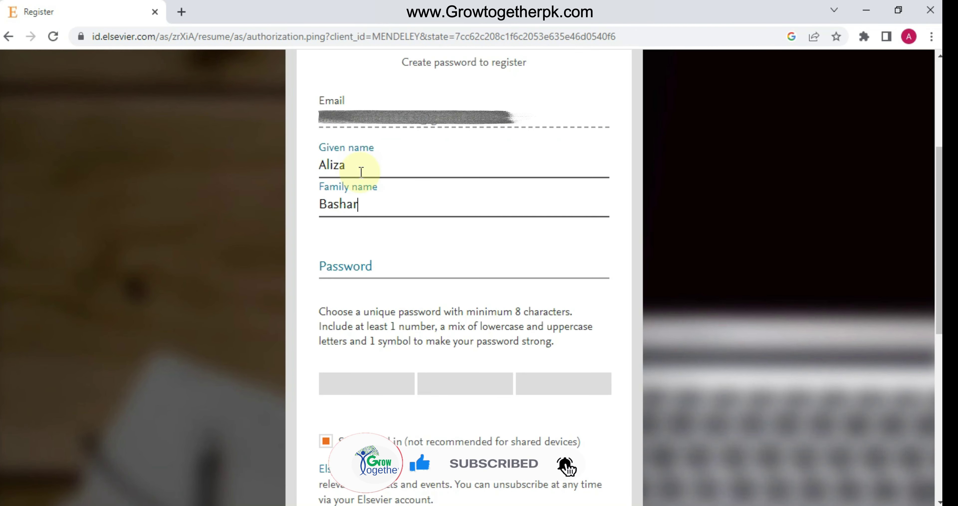
Fill in the account holder's name and a password to complete registration
{"action": "type", "text": "at"}
{"action": "key", "text": "Tab"}
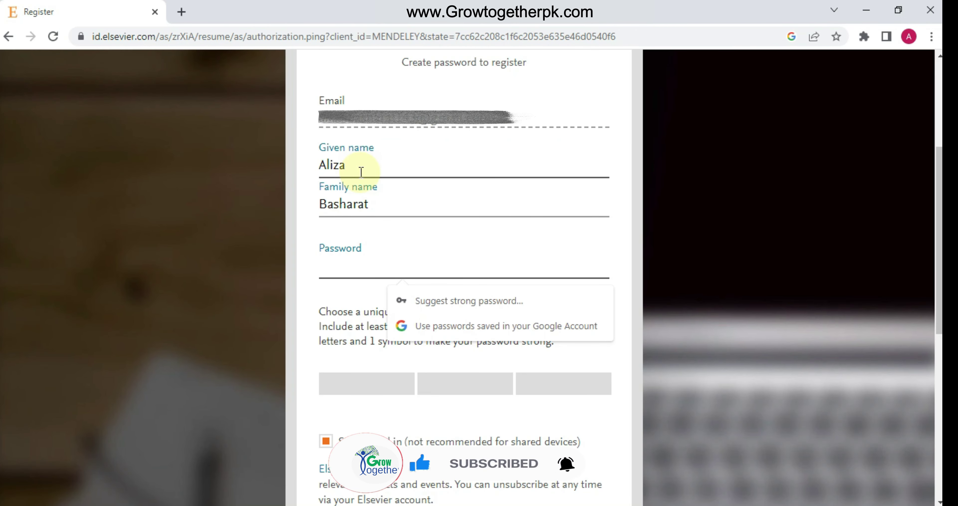
{"action": "type", "text": "••••••••••"}
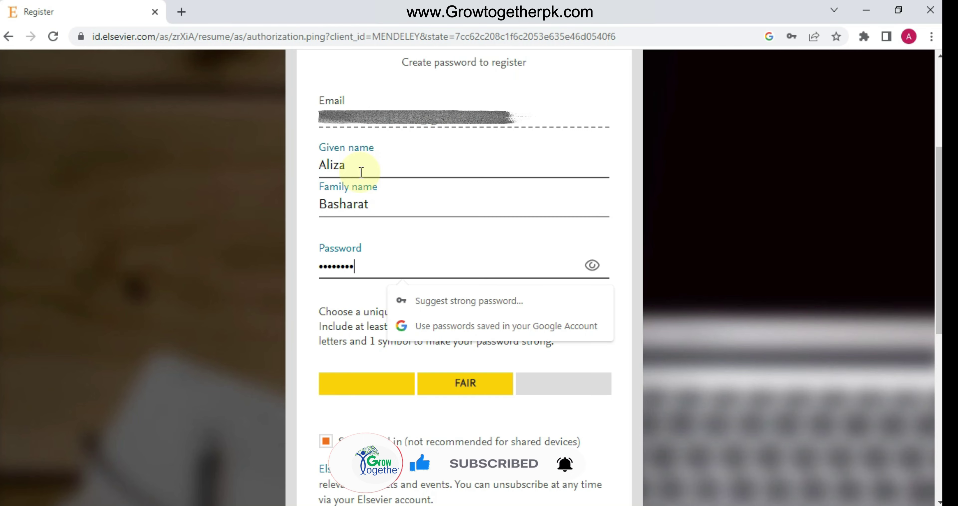
{"action": "scroll", "coordinate": [407, 250], "scroll_direction": "down", "scroll_amount": 5}
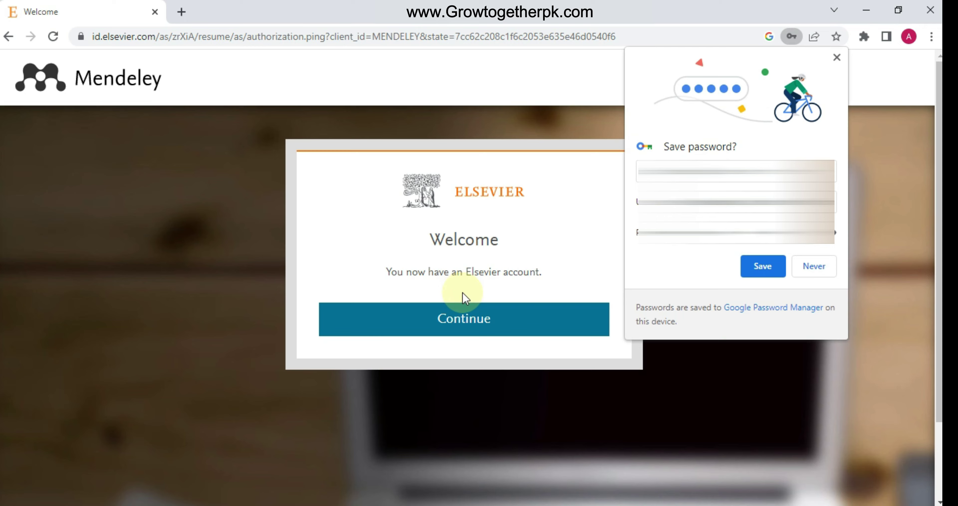
Dismiss Chrome's save-password offer and continue from the Welcome page into Mendeley
{"action": "left_click", "coordinate": [818, 265]}
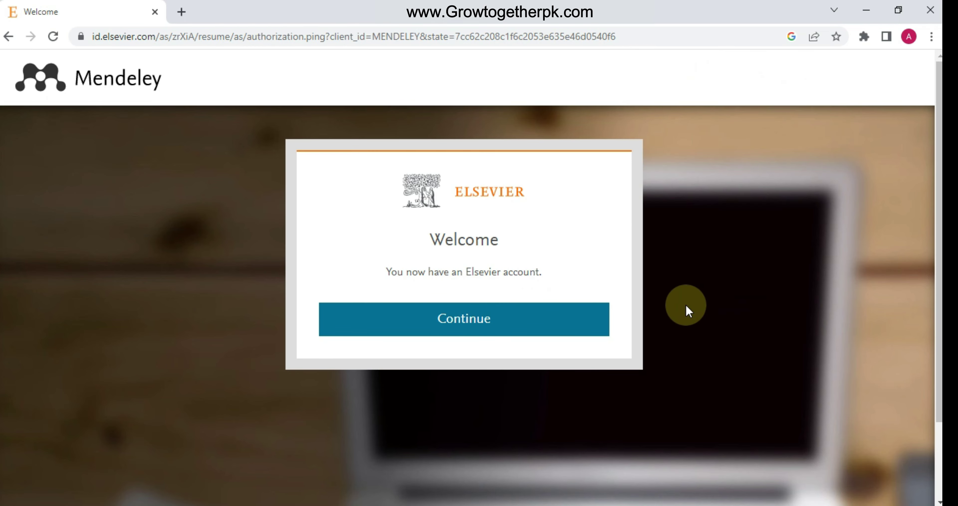
{"action": "left_click", "coordinate": [490, 327]}
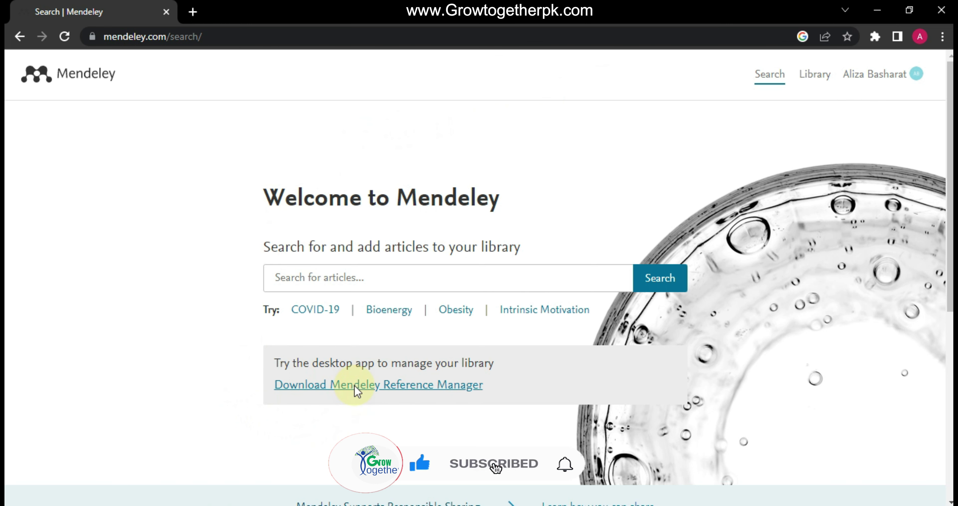
Download the Windows installer for Mendeley Reference Manager 2.80.1
{"action": "left_click", "coordinate": [356, 386]}
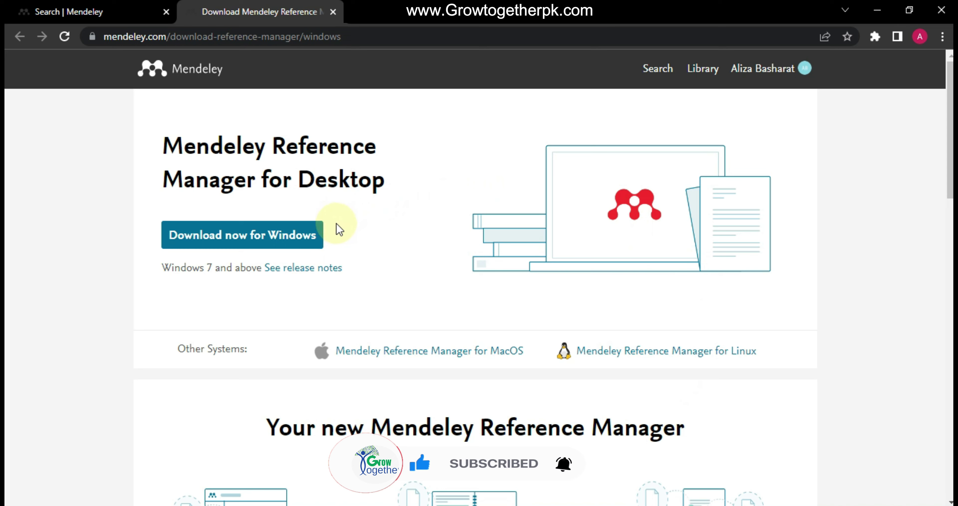
{"action": "left_click", "coordinate": [289, 243]}
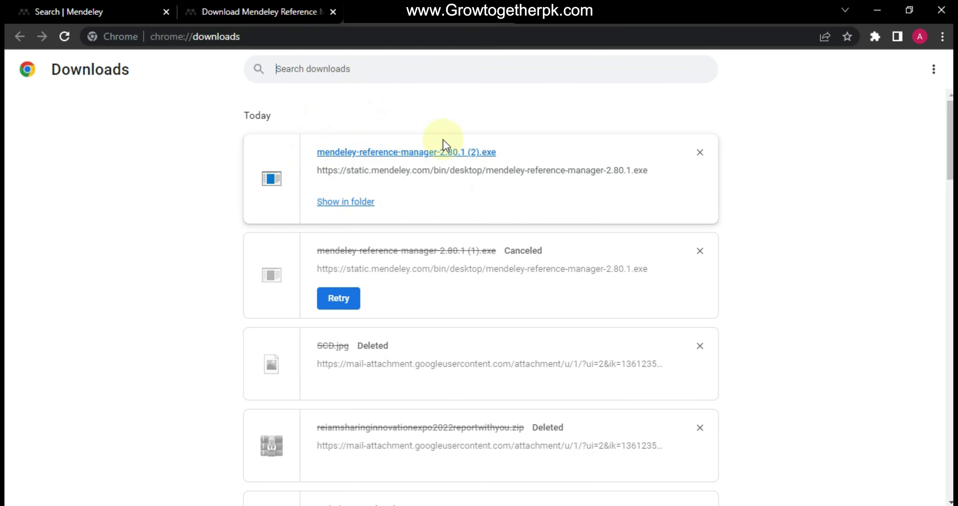
Run mendeley-reference-manager-2.80.1 (2).exe from the Downloads folder, then leave the folder window
{"action": "left_click", "coordinate": [363, 199]}
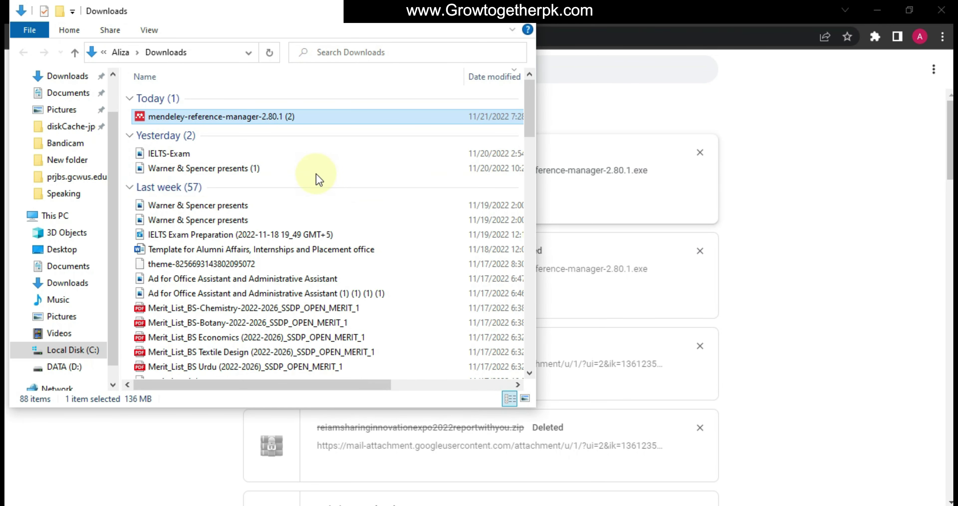
{"action": "double_click", "coordinate": [284, 117]}
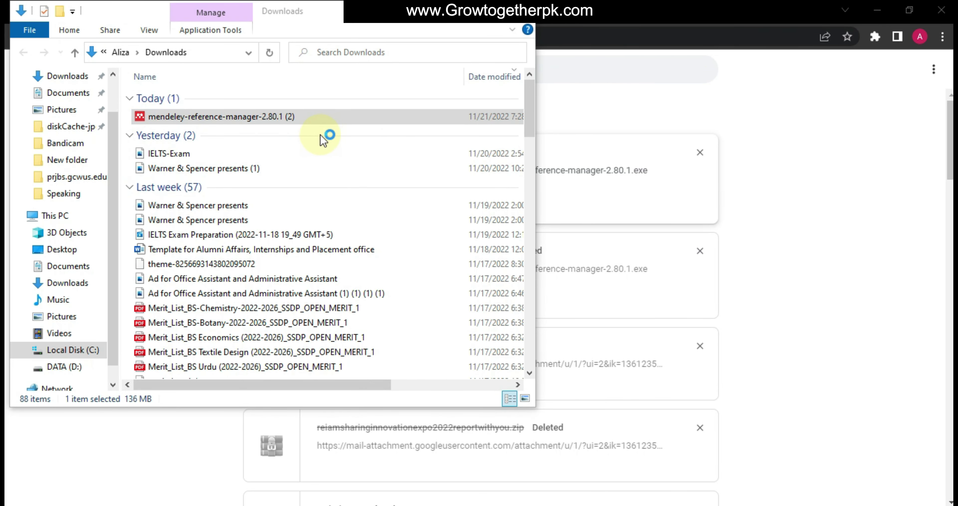
{"action": "left_click", "coordinate": [452, 27]}
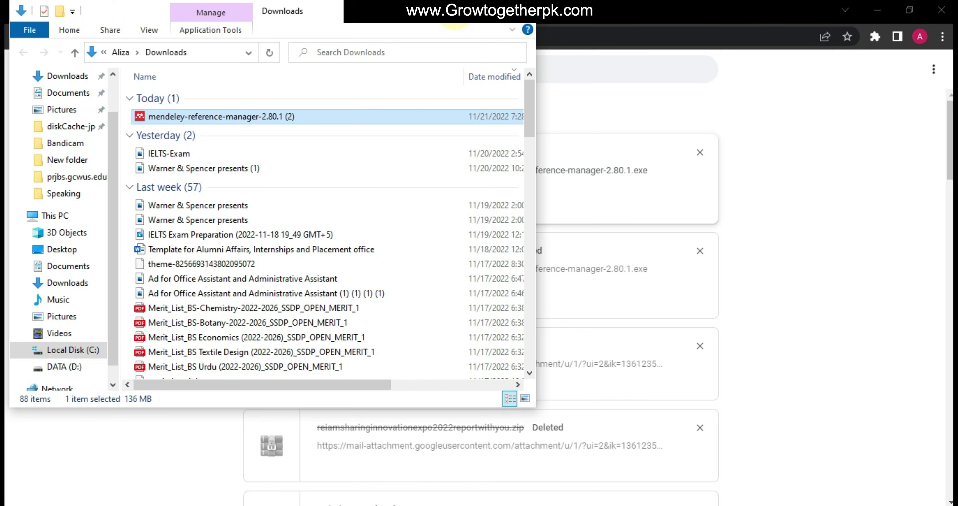
{"action": "key", "text": "alt+Tab"}
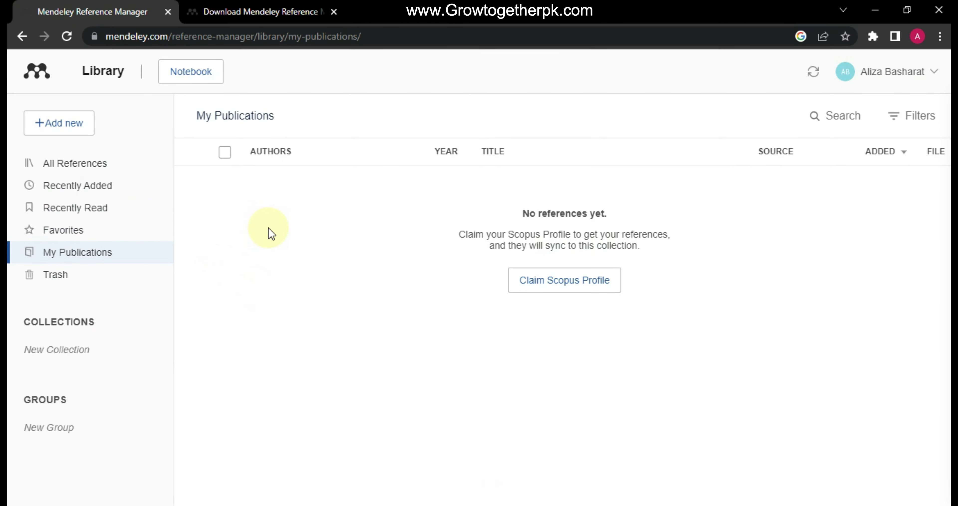
Add the BS Chemistry merit list PDF from the computer and sync the library
{"action": "left_click", "coordinate": [57, 125]}
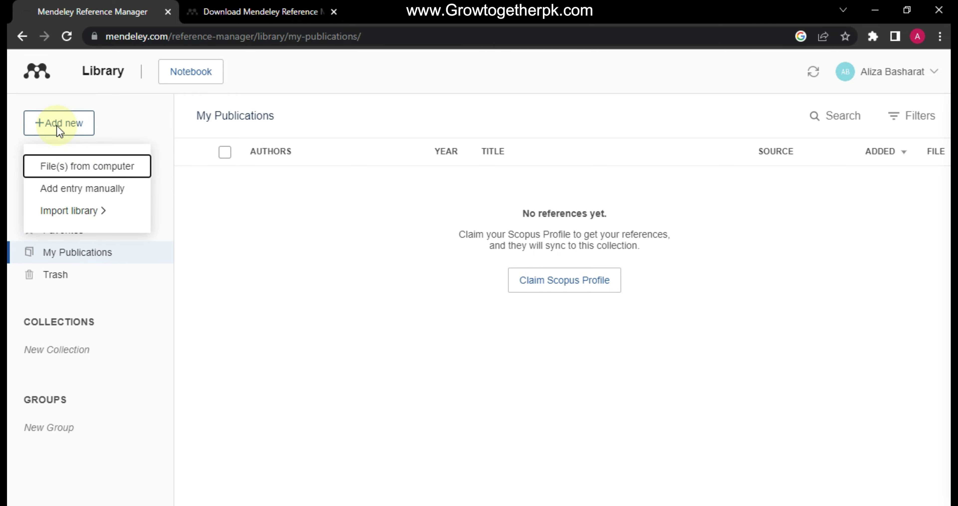
{"action": "left_click", "coordinate": [73, 163]}
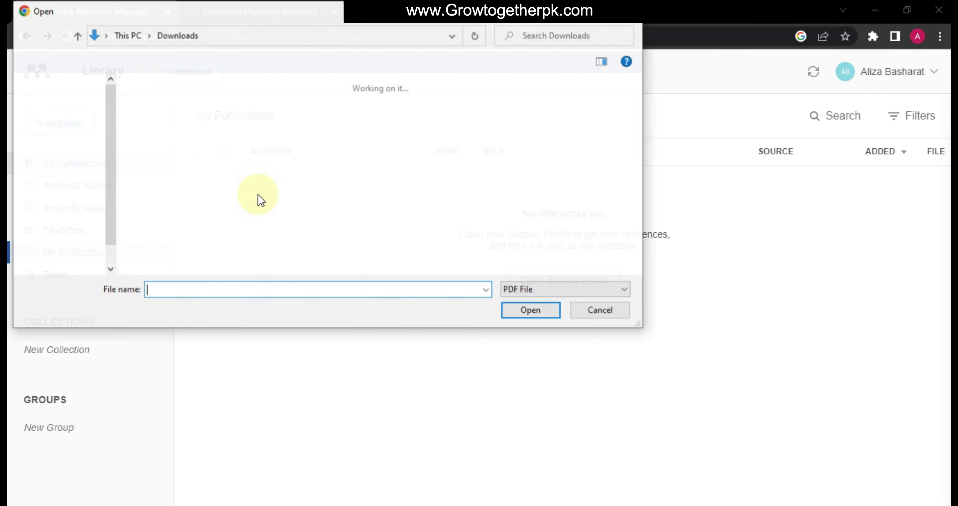
{"action": "left_click", "coordinate": [185, 118]}
{"action": "double_click", "coordinate": [184, 118]}
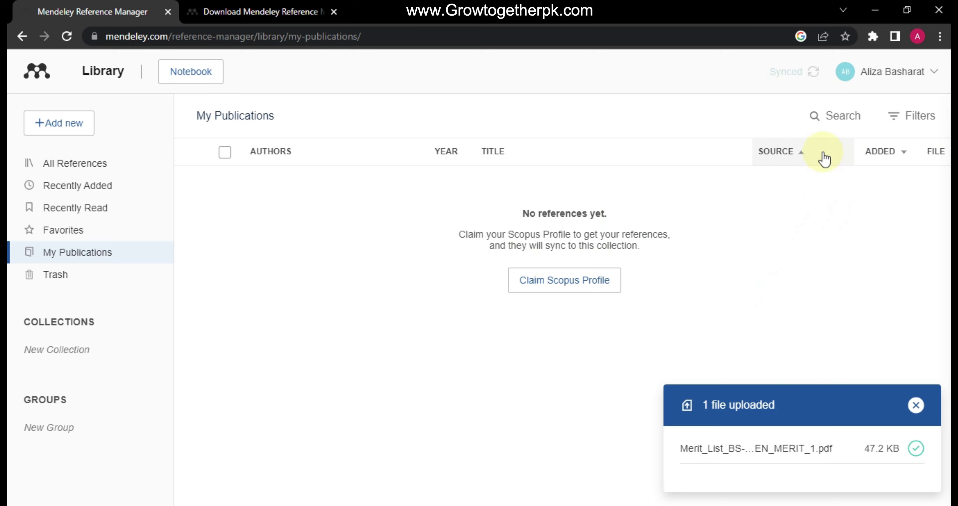
{"action": "mouse_move", "coordinate": [815, 74]}
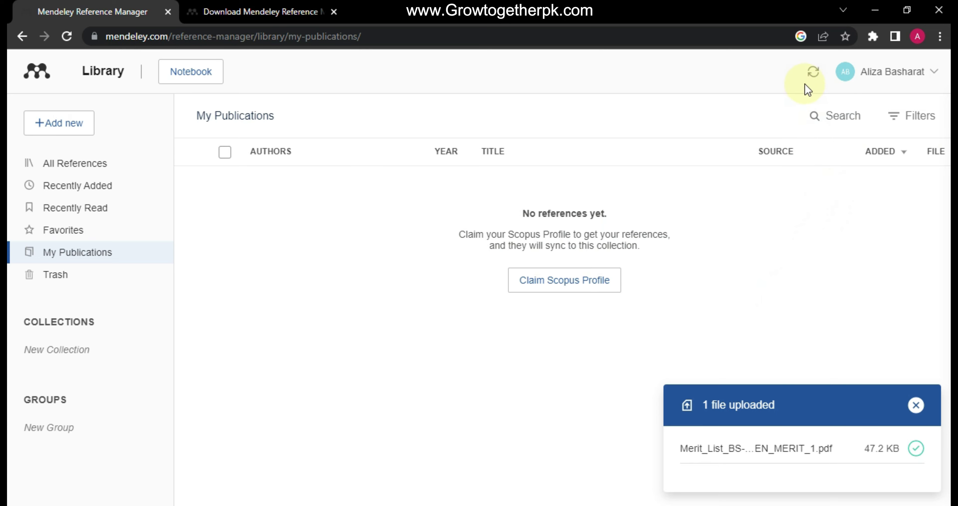
{"action": "left_click", "coordinate": [814, 74]}
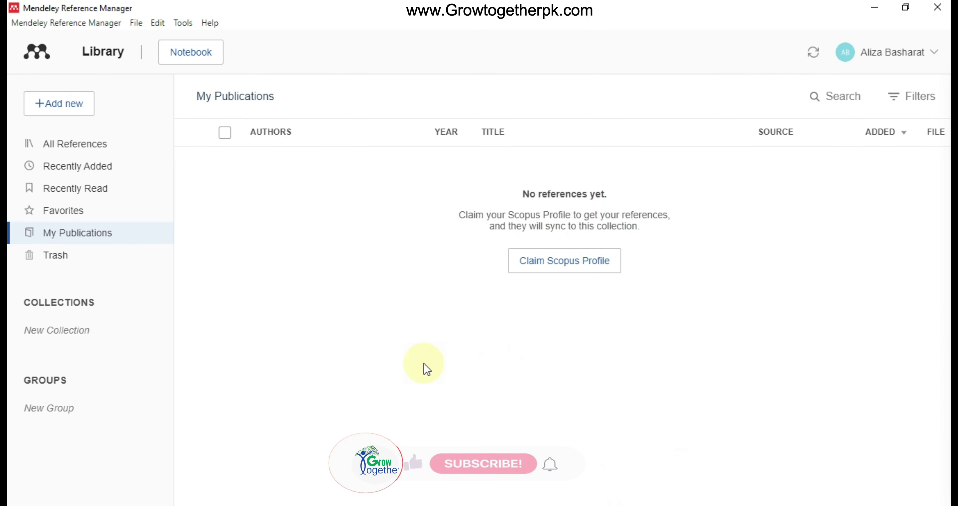
Sync the desktop library and show the Recently Added references
{"action": "left_click", "coordinate": [814, 53]}
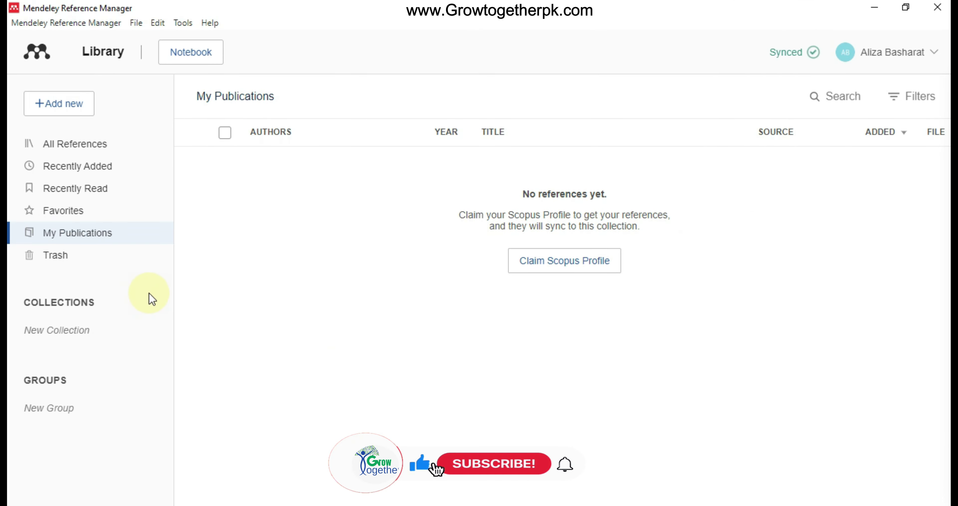
{"action": "left_click", "coordinate": [83, 234]}
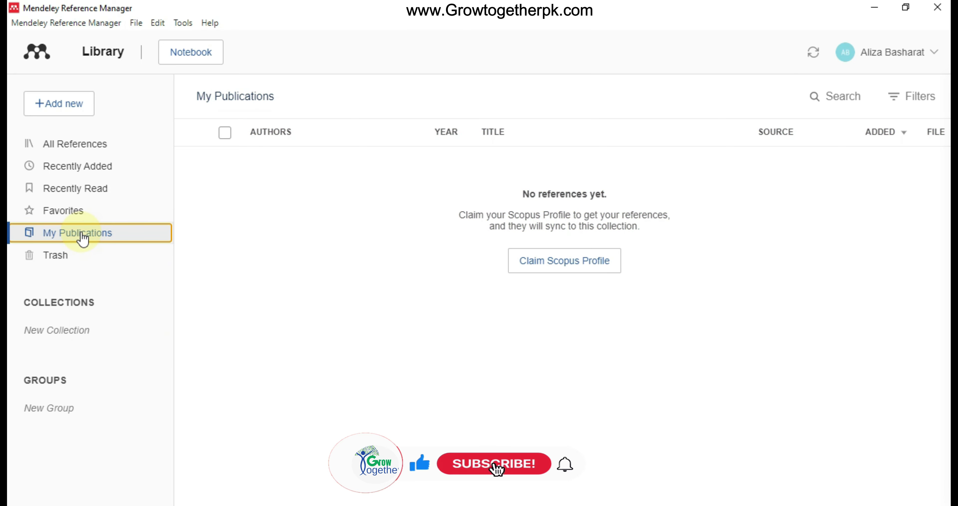
{"action": "left_click", "coordinate": [64, 168]}
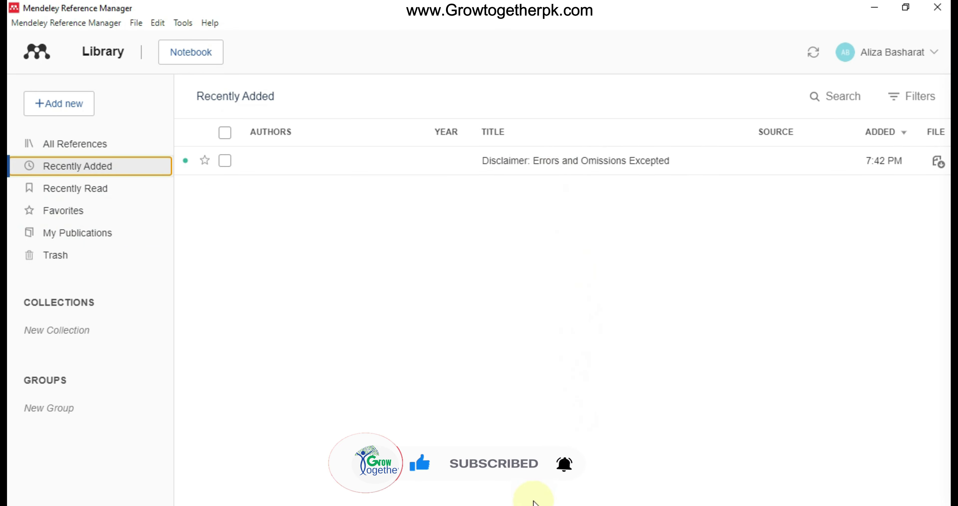
Inspect the uploaded reference's details, annotations and notebook, then close the side panel
{"action": "left_click", "coordinate": [542, 165]}
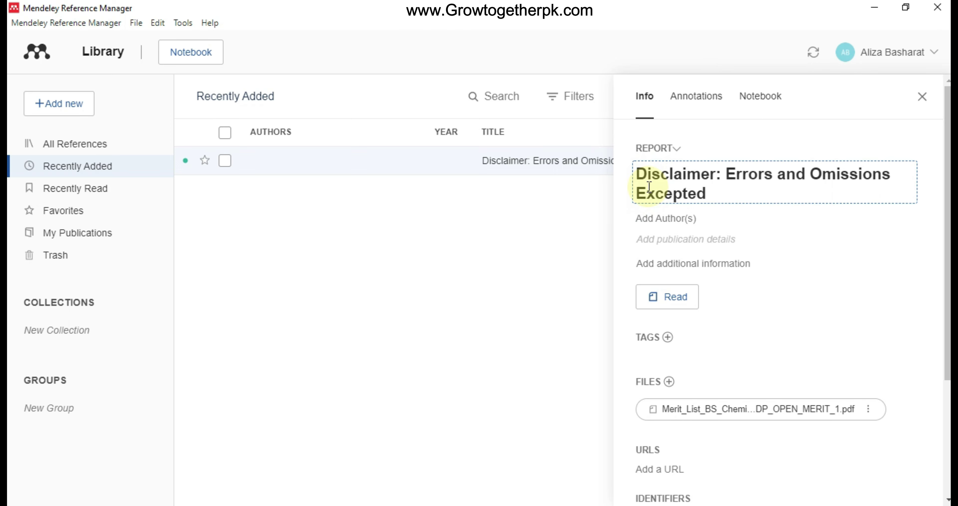
{"action": "scroll", "coordinate": [746, 223], "scroll_direction": "down", "scroll_amount": 4}
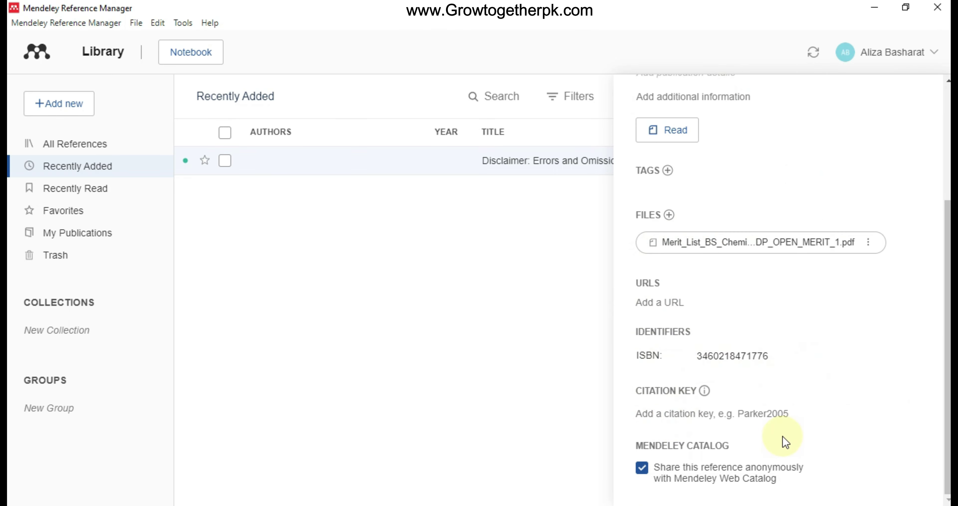
{"action": "scroll", "coordinate": [750, 437], "scroll_direction": "up", "scroll_amount": 4}
{"action": "scroll", "coordinate": [738, 229], "scroll_direction": "up", "scroll_amount": 1}
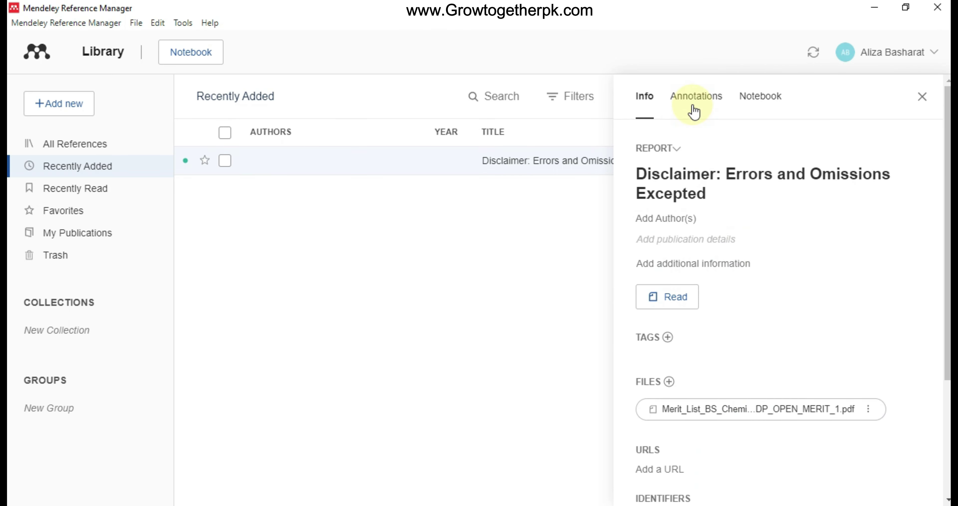
{"action": "left_click", "coordinate": [708, 100]}
{"action": "left_click", "coordinate": [763, 99]}
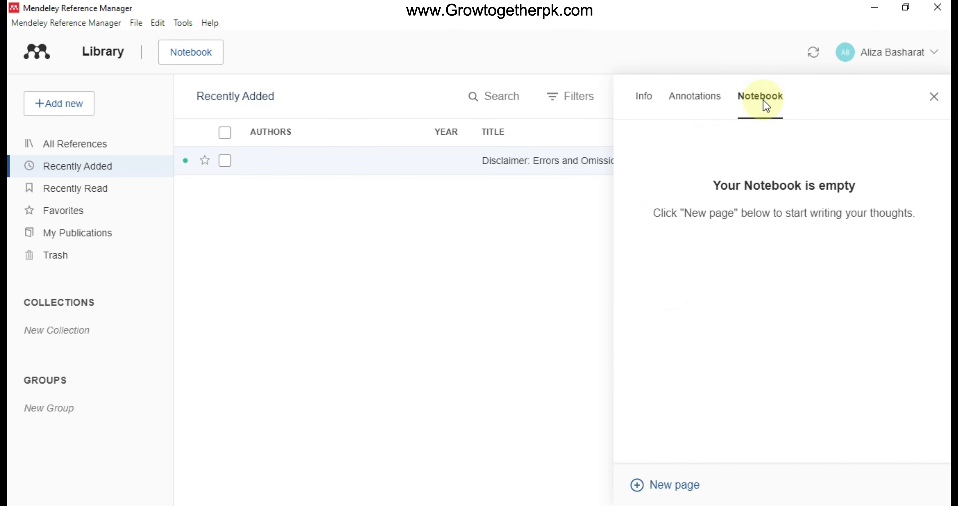
{"action": "left_click", "coordinate": [934, 97]}
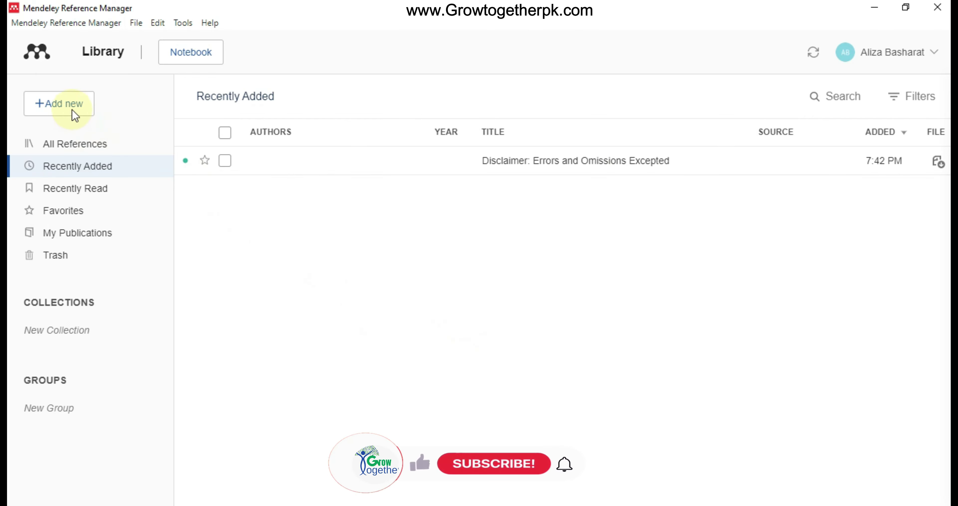
Add Final_Lecture_Plan.pdf from the Downloads folder as a file from the computer
{"action": "left_click", "coordinate": [64, 107]}
{"action": "left_click", "coordinate": [68, 150]}
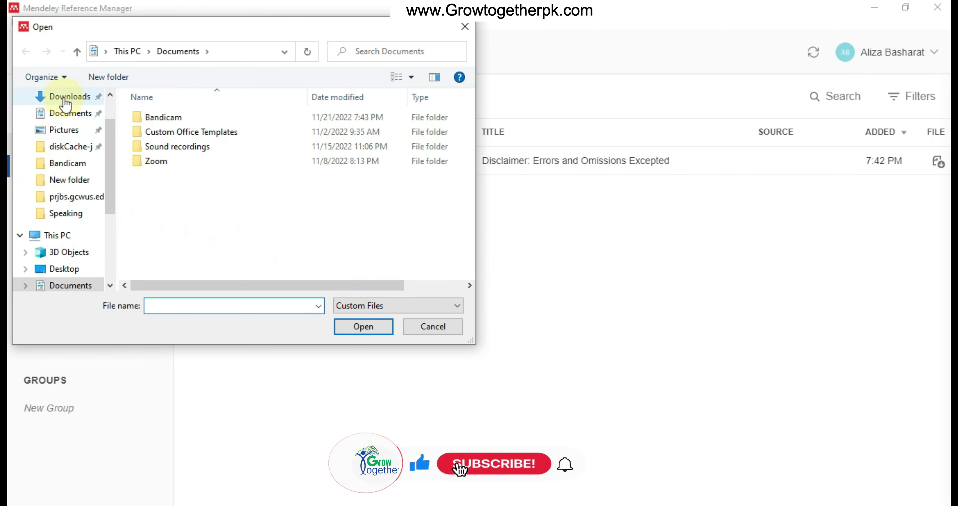
{"action": "left_click", "coordinate": [66, 96]}
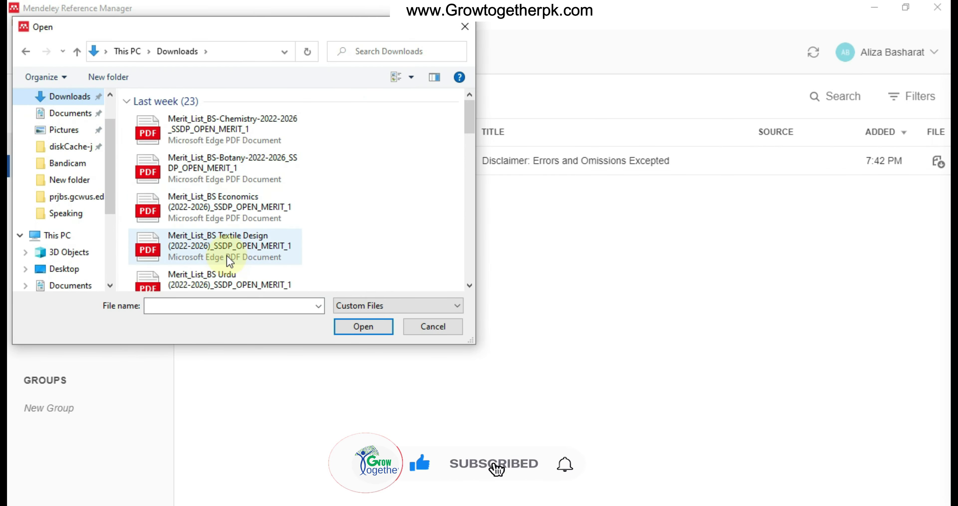
{"action": "scroll", "coordinate": [227, 259], "scroll_direction": "down", "scroll_amount": 10}
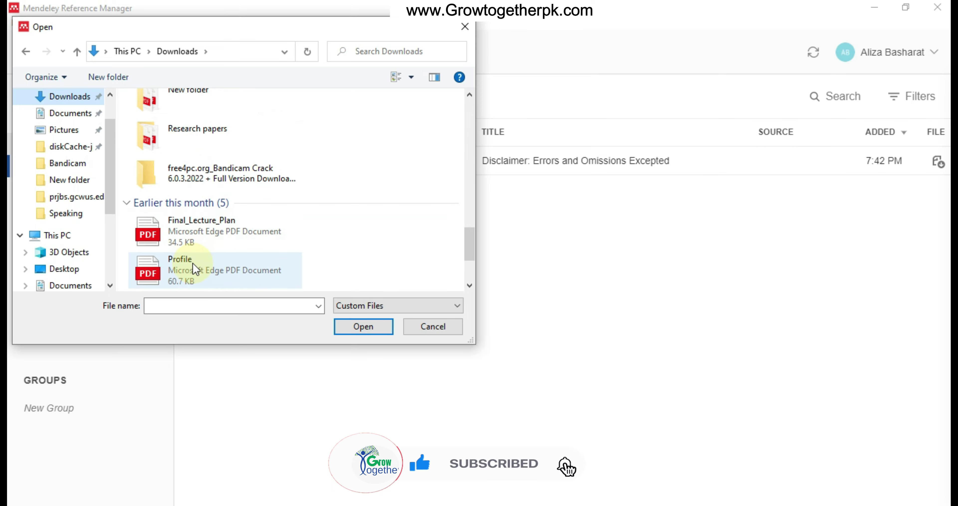
{"action": "double_click", "coordinate": [193, 232]}
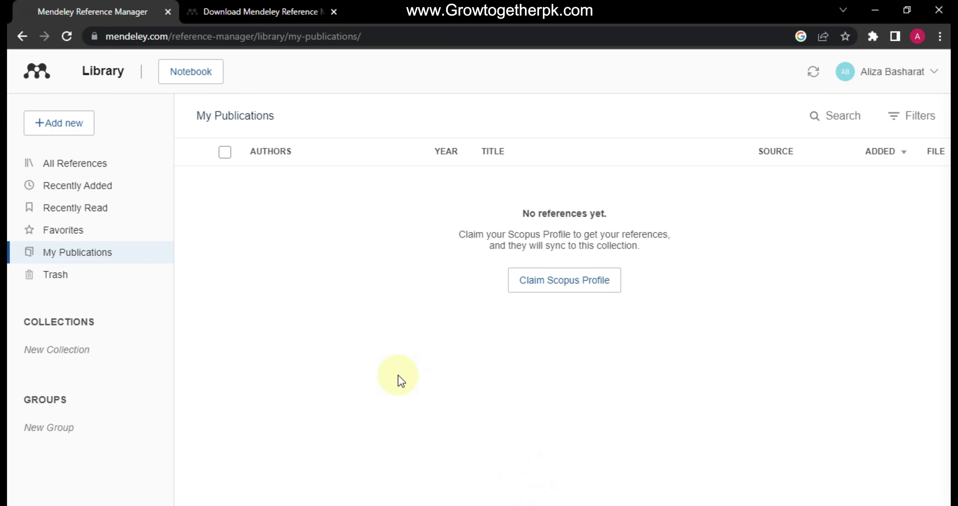
Sync the web library, check Recently Added, and choose Claim Scopus Profile
{"action": "left_click", "coordinate": [814, 71]}
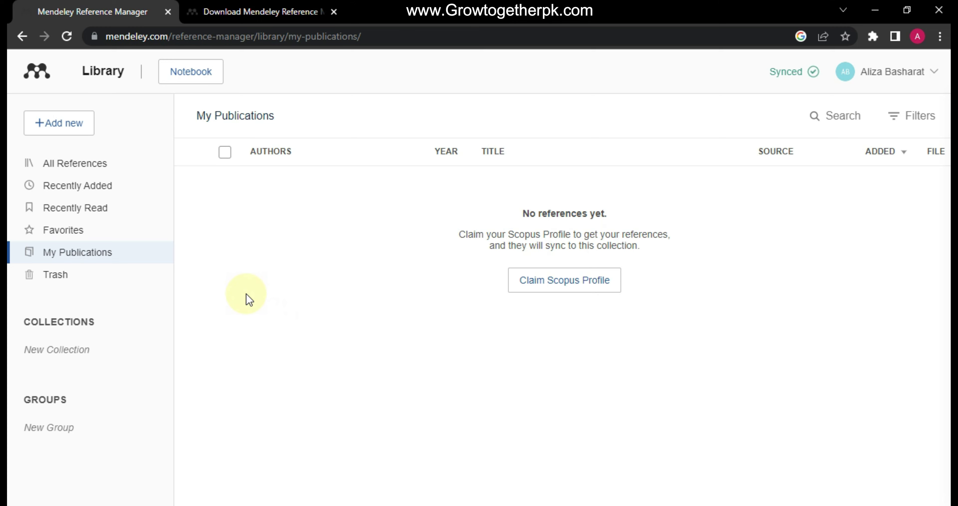
{"action": "left_click", "coordinate": [92, 187]}
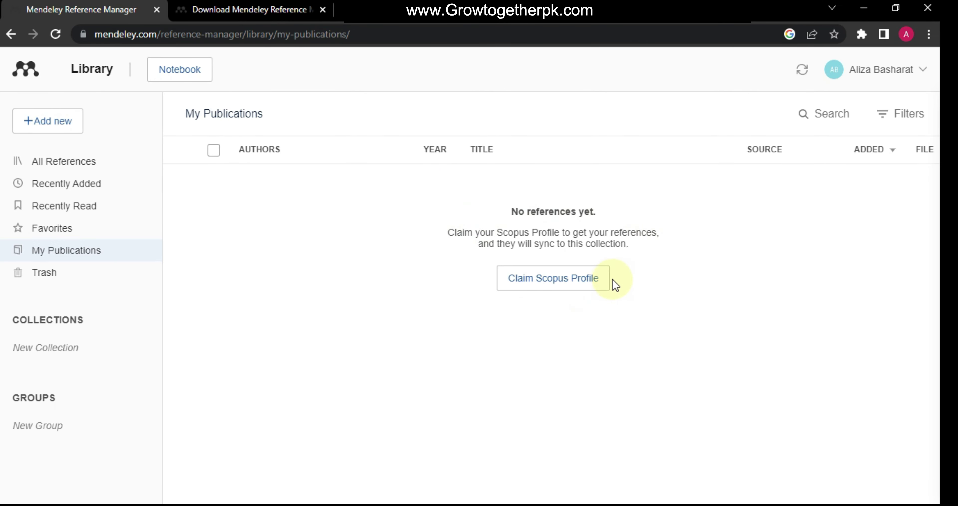
{"action": "left_click", "coordinate": [523, 285]}
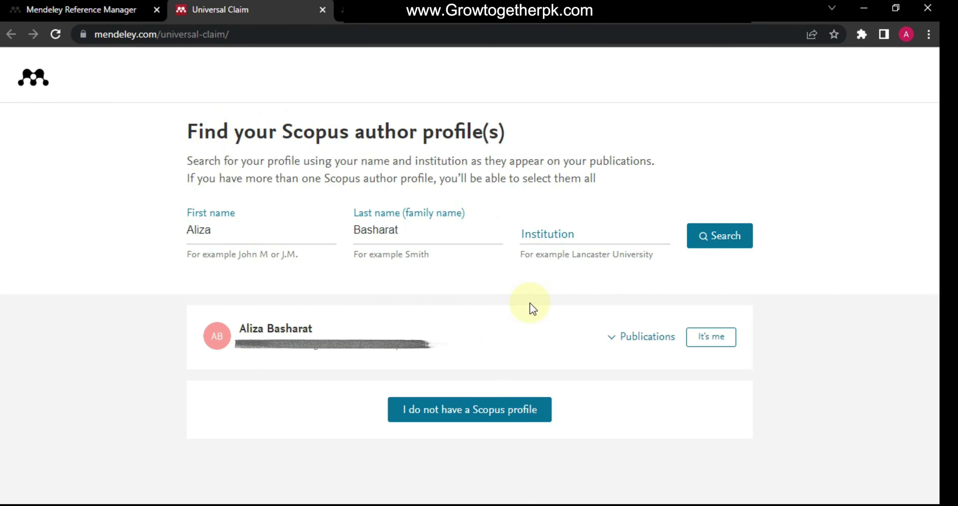
Search by the pasted institution, confirm and connect the matching Scopus profile, then return to the library
{"action": "left_click", "coordinate": [551, 221]}
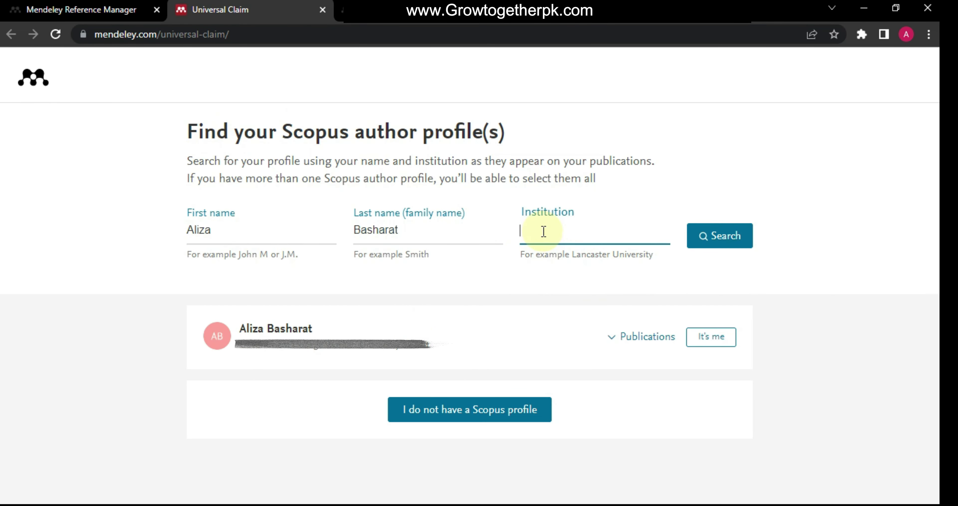
{"action": "key", "text": "ctrl+v"}
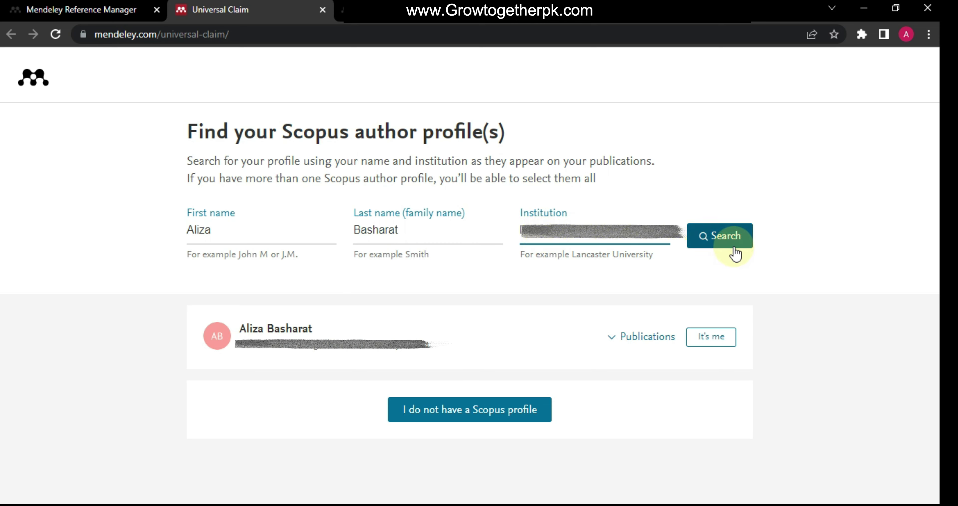
{"action": "left_click", "coordinate": [722, 245]}
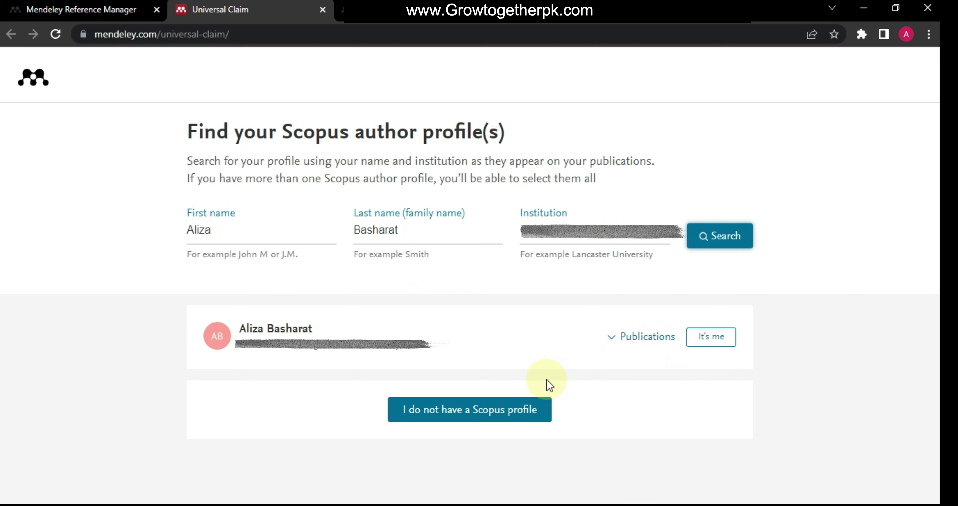
{"action": "left_click", "coordinate": [717, 343]}
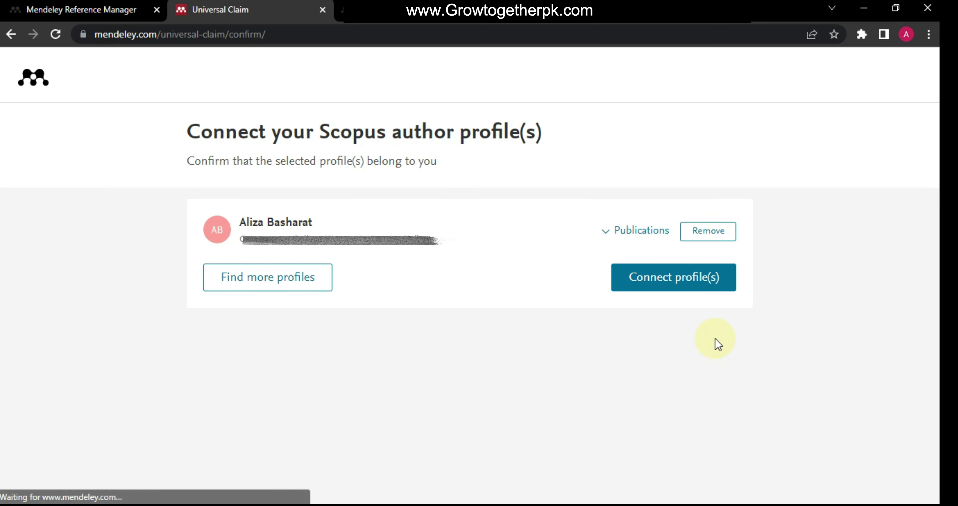
{"action": "left_click", "coordinate": [637, 283]}
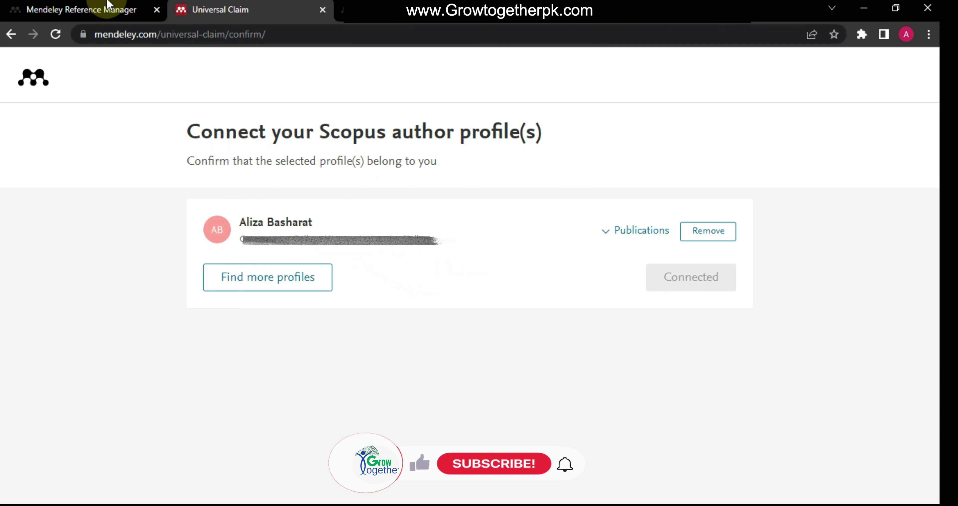
{"action": "left_click", "coordinate": [108, 5]}
{"action": "left_click", "coordinate": [56, 34]}
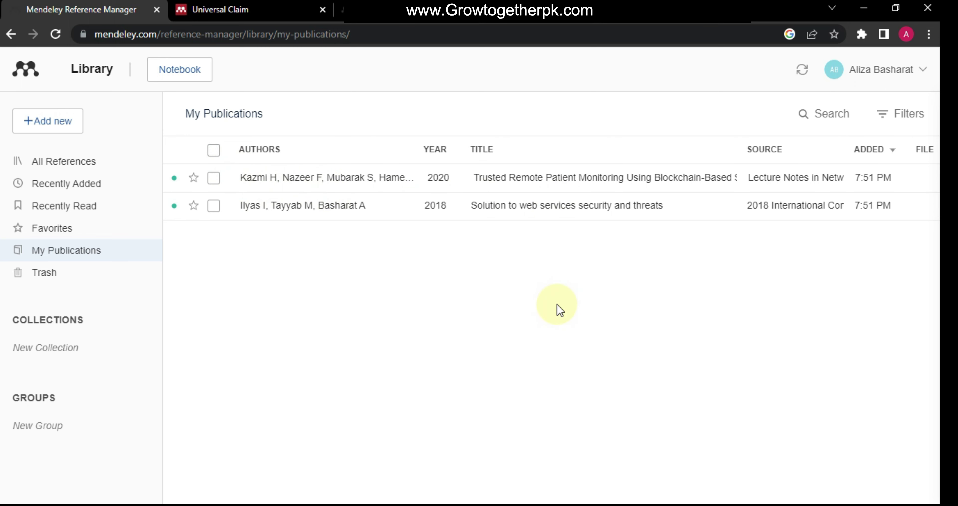
Sync to bring in the 2018 and 2020 Scopus papers, then switch to the desktop app
{"action": "left_click", "coordinate": [799, 70]}
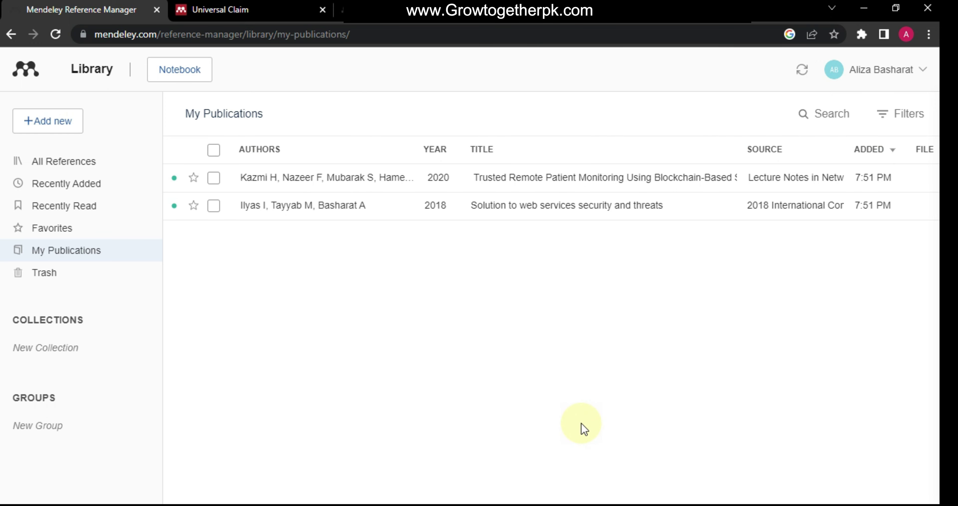
{"action": "key", "text": "alt+Tab"}
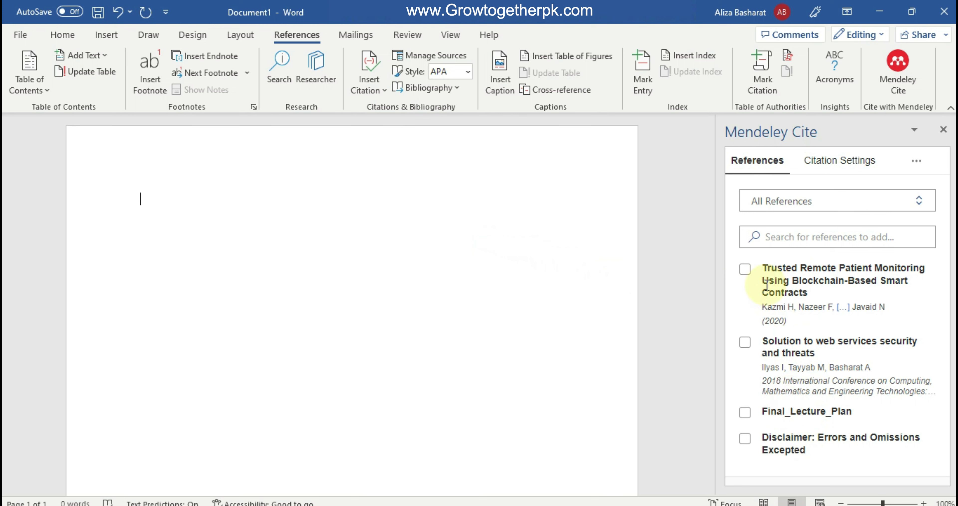
Cite the Trusted Remote Patient Monitoring reference as (Kazmi et al., 2020) and start a new line
{"action": "left_click", "coordinate": [747, 275]}
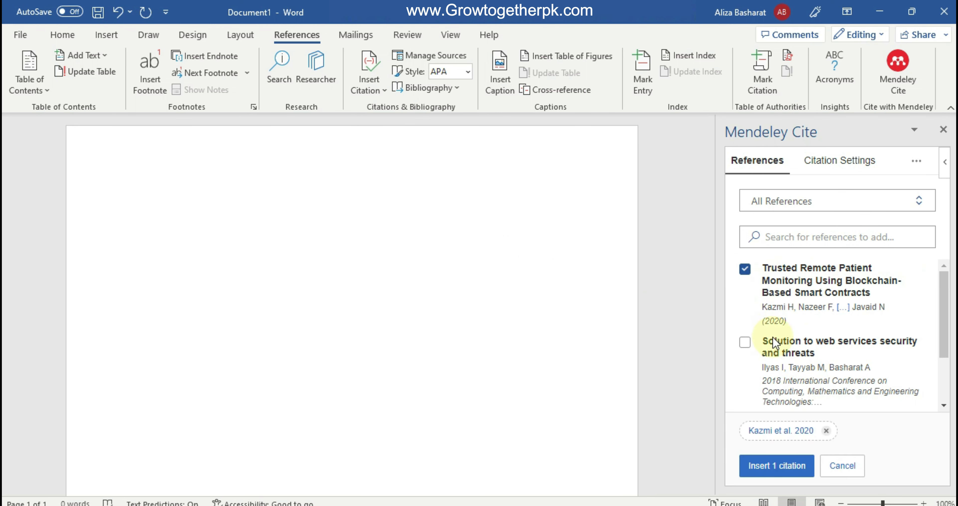
{"action": "left_click", "coordinate": [781, 467]}
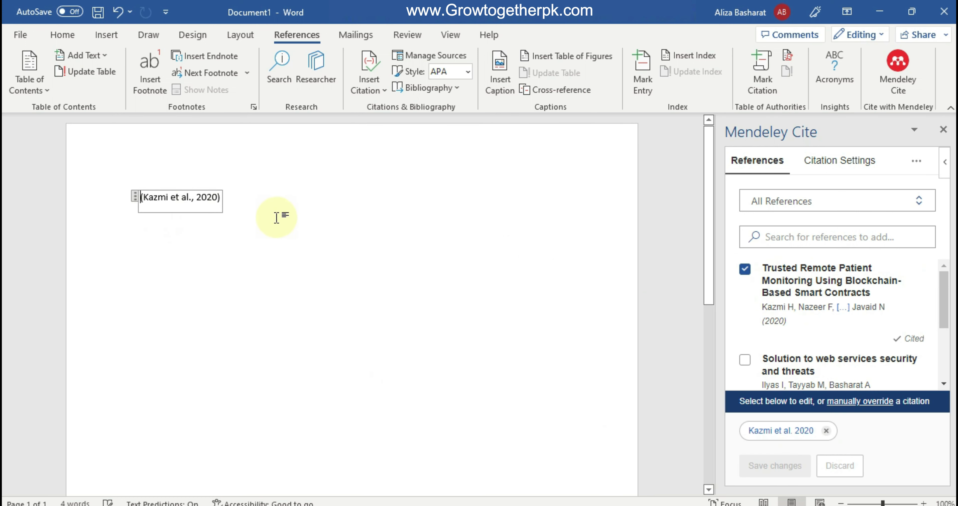
{"action": "left_click", "coordinate": [327, 226]}
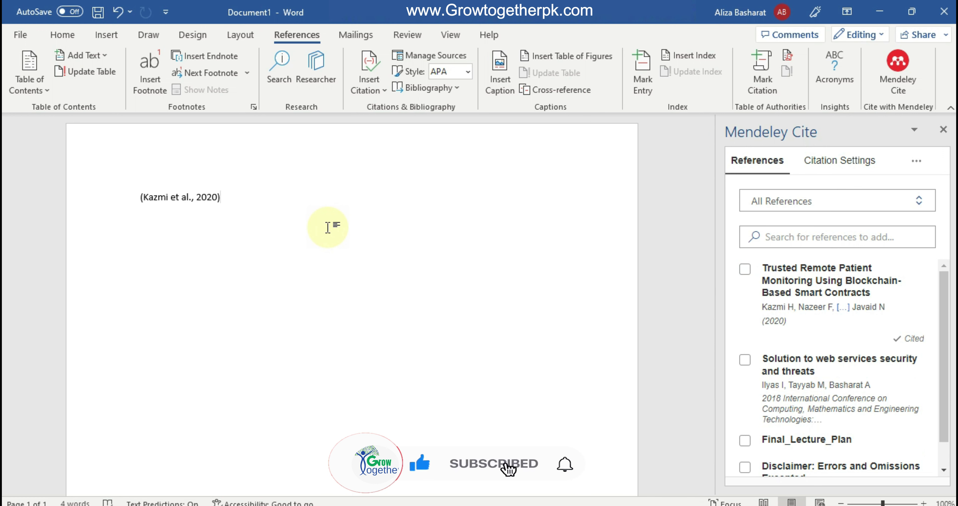
{"action": "key", "text": "Return"}
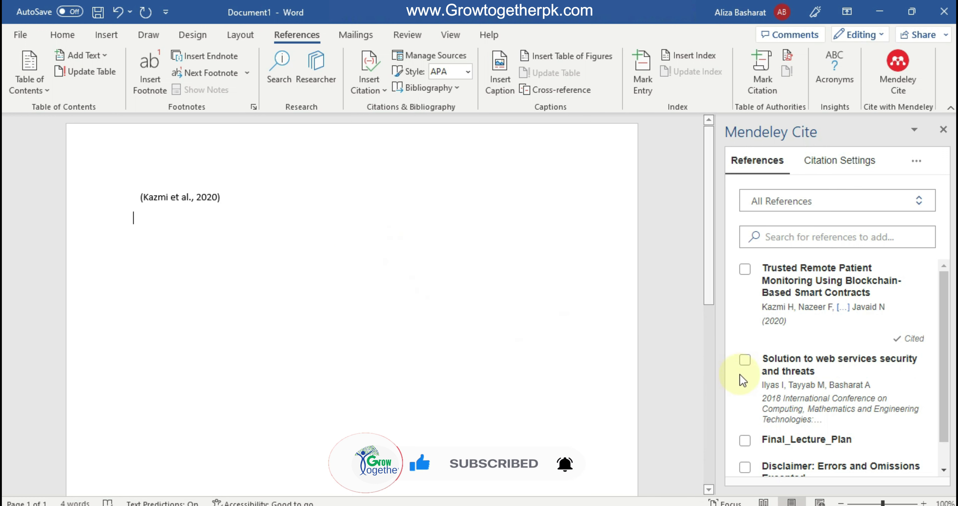
Cite the web services security reference as (Ilyas et al., 2018), followed by an empty paragraph
{"action": "left_click", "coordinate": [745, 359]}
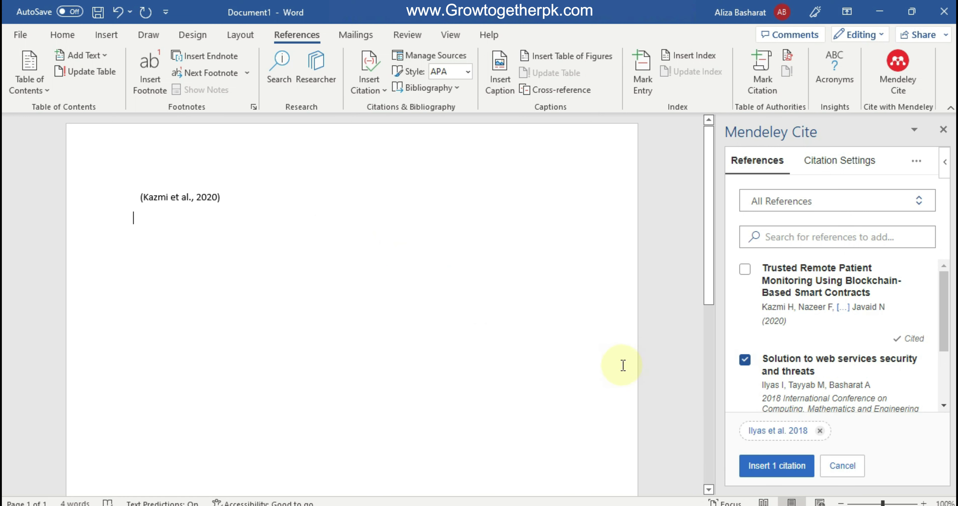
{"action": "left_click", "coordinate": [789, 465]}
{"action": "left_click", "coordinate": [259, 197]}
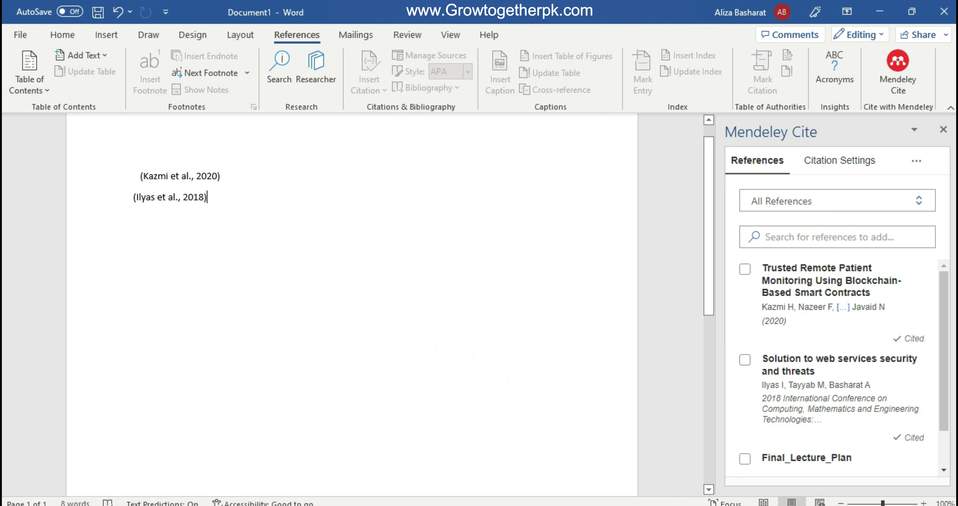
{"action": "key", "text": "Return"}
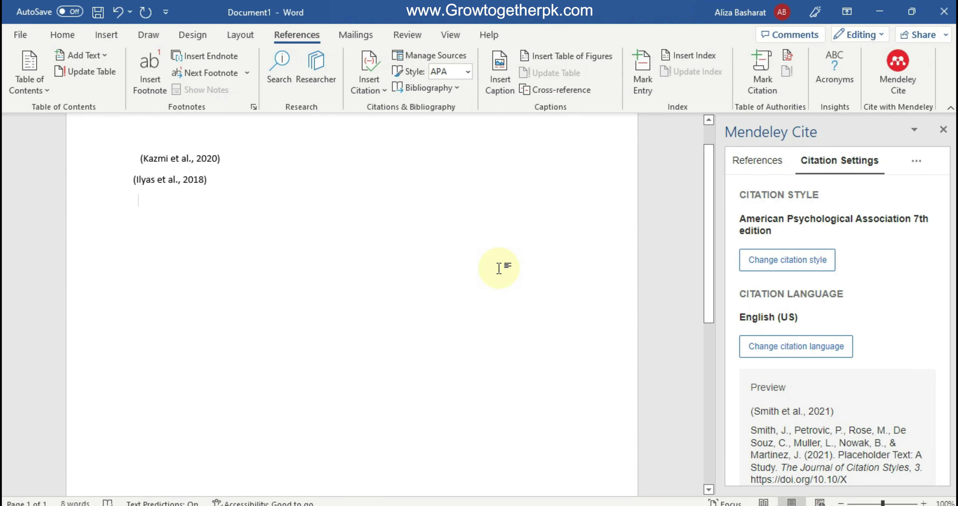
Insert the APA reference list with the Ilyas et al. 2018 and Kazmi et al. 2020 entries at the cursor
{"action": "left_click", "coordinate": [917, 161]}
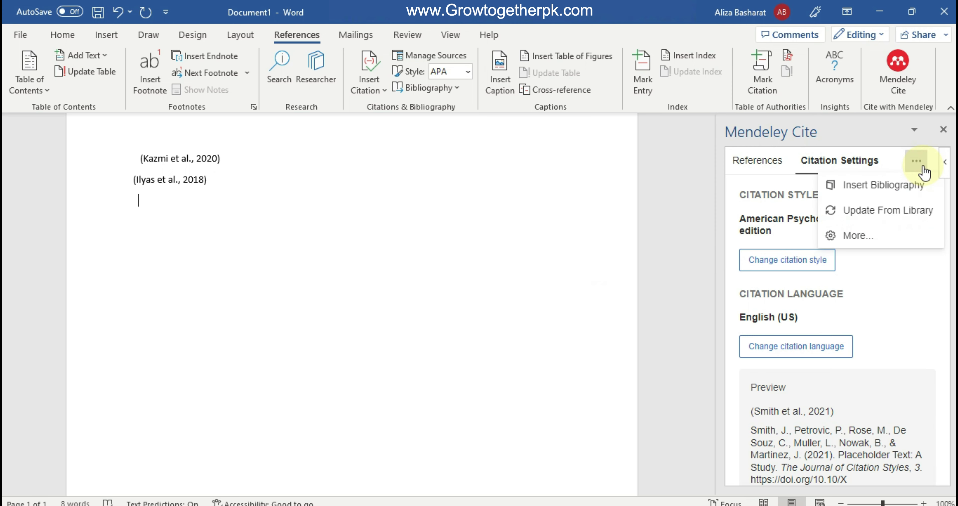
{"action": "left_click", "coordinate": [911, 190]}
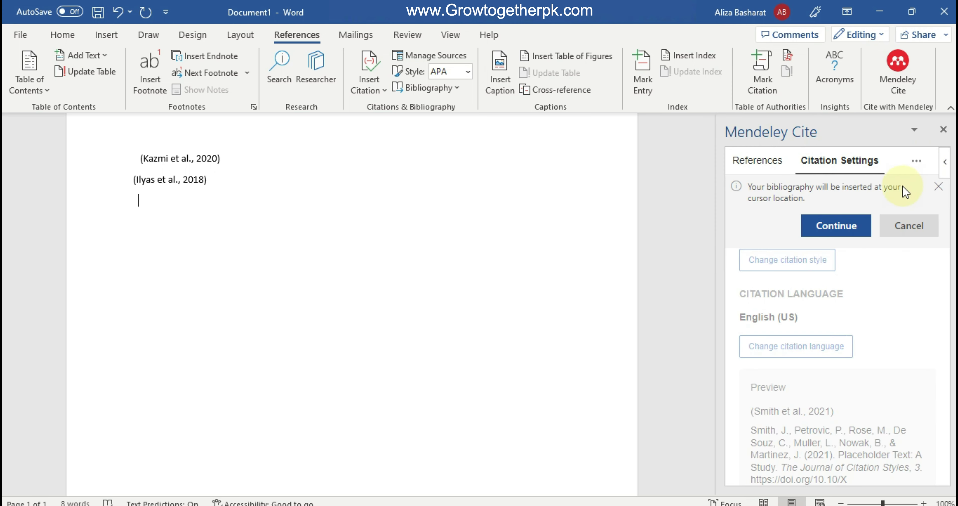
{"action": "left_click", "coordinate": [829, 226]}
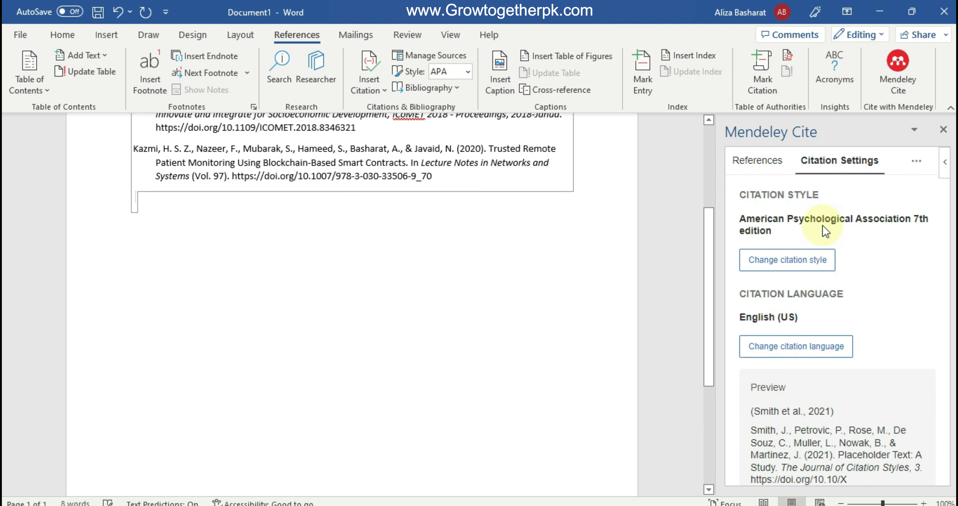
{"action": "scroll", "coordinate": [475, 294], "scroll_direction": "up", "scroll_amount": 3}
{"action": "left_click", "coordinate": [346, 211]}
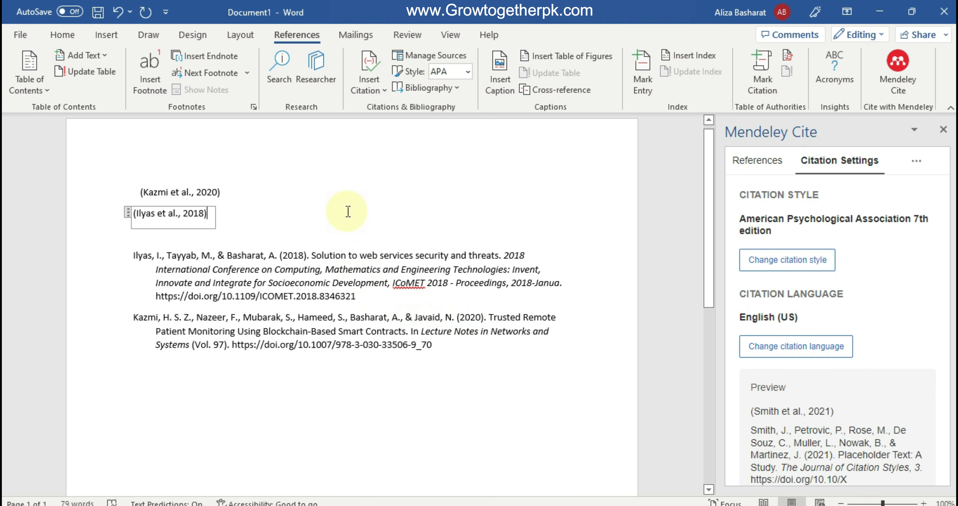